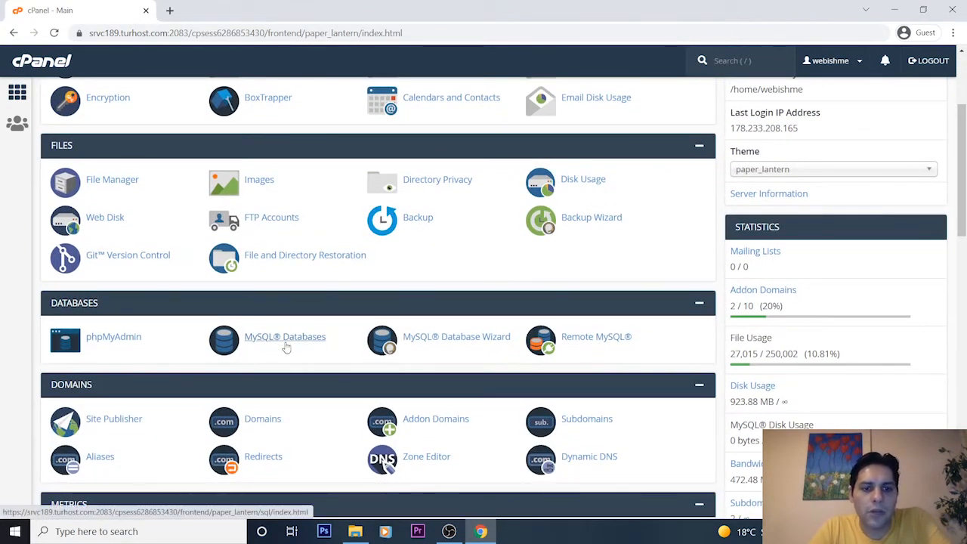
Create a new MySQL database named dbtest and return to the MySQL Databases overview
left_click(285, 341)
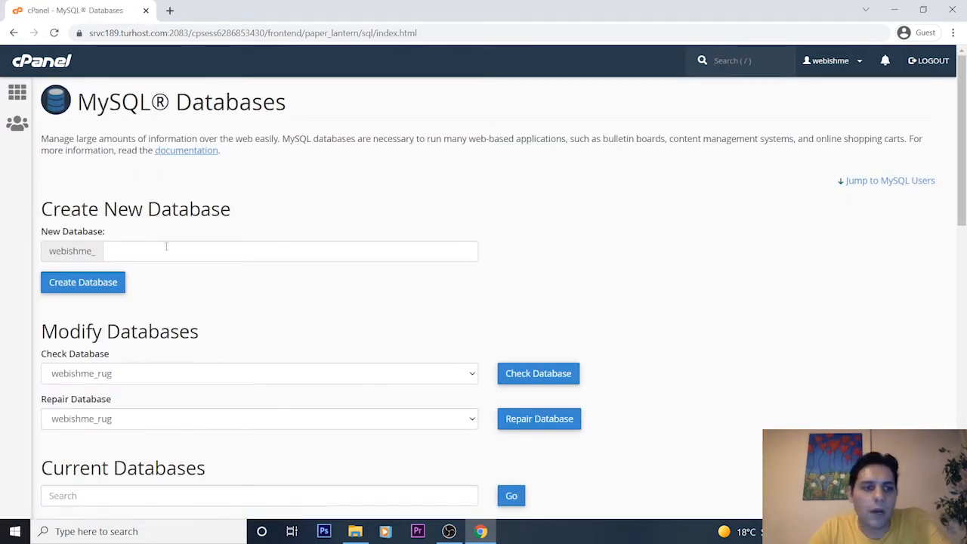
left_click(132, 248)
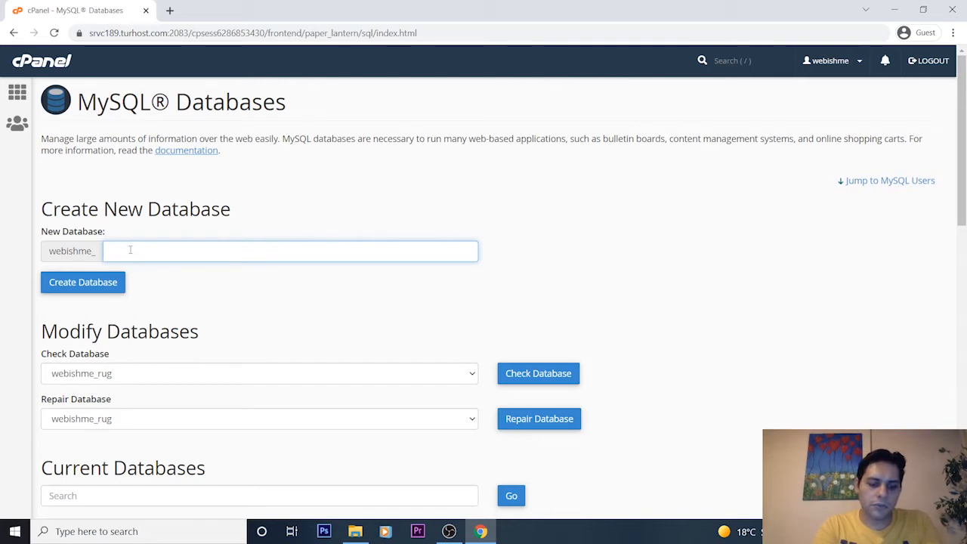
type("db")
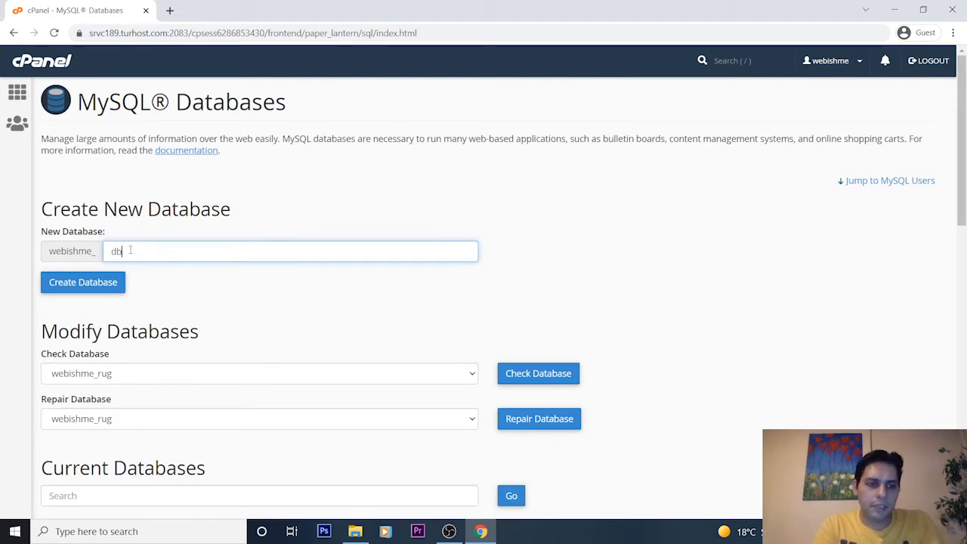
type("test")
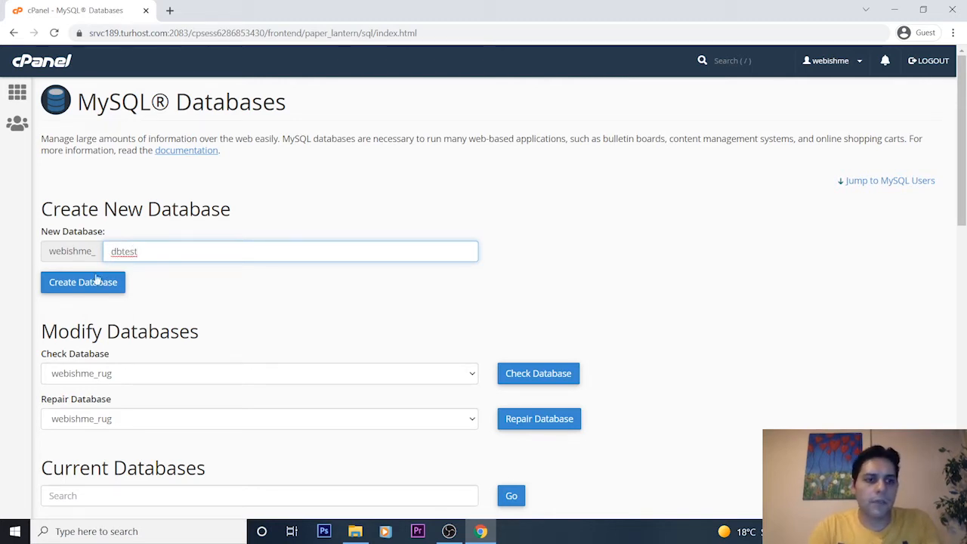
left_click(66, 291)
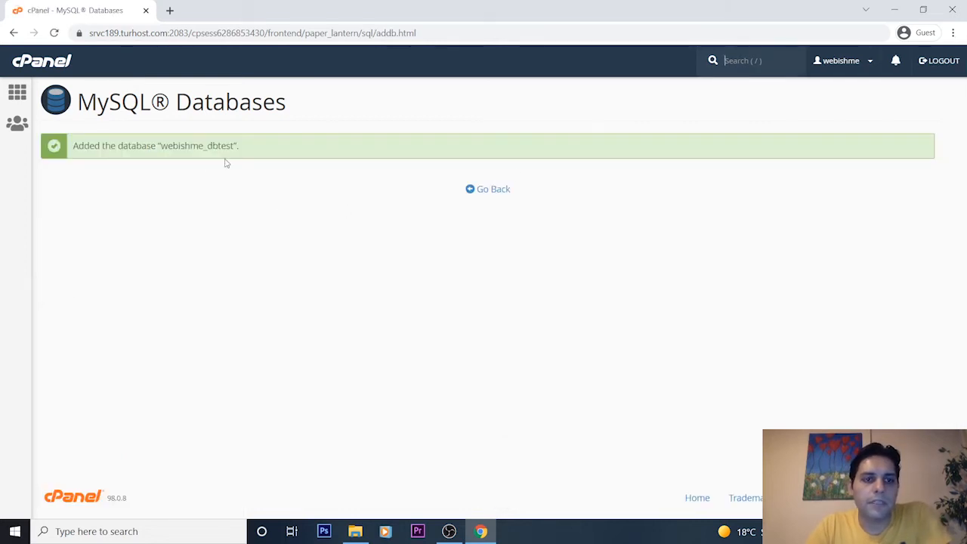
left_click(498, 193)
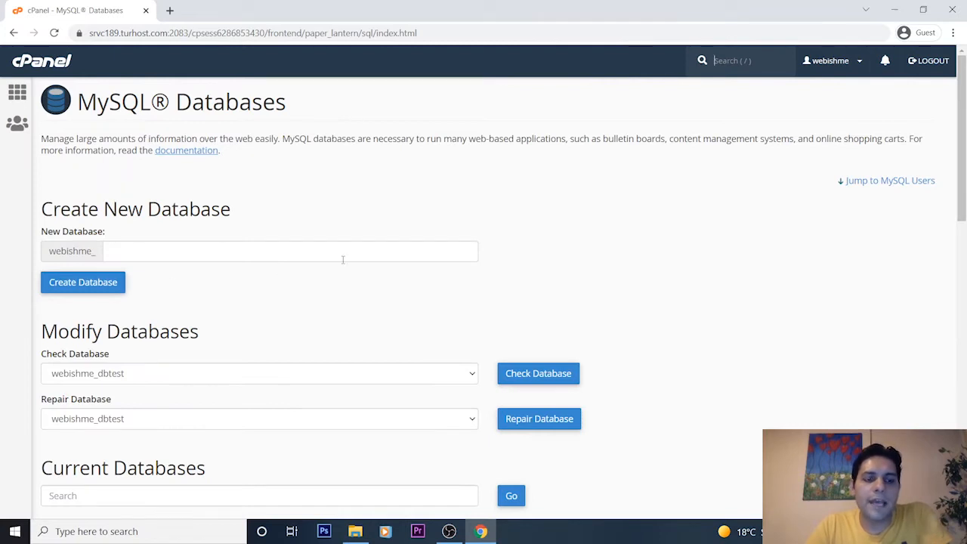
Create a MySQL user named user1, filling both password fields with a generated password, and return to the overview
left_click_drag(963, 137, 963, 265)
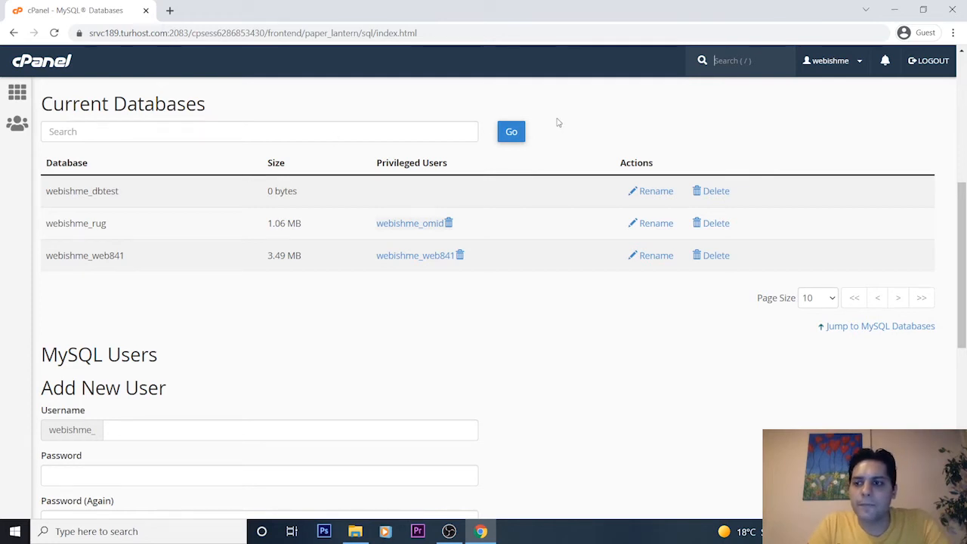
left_click_drag(963, 200, 962, 275)
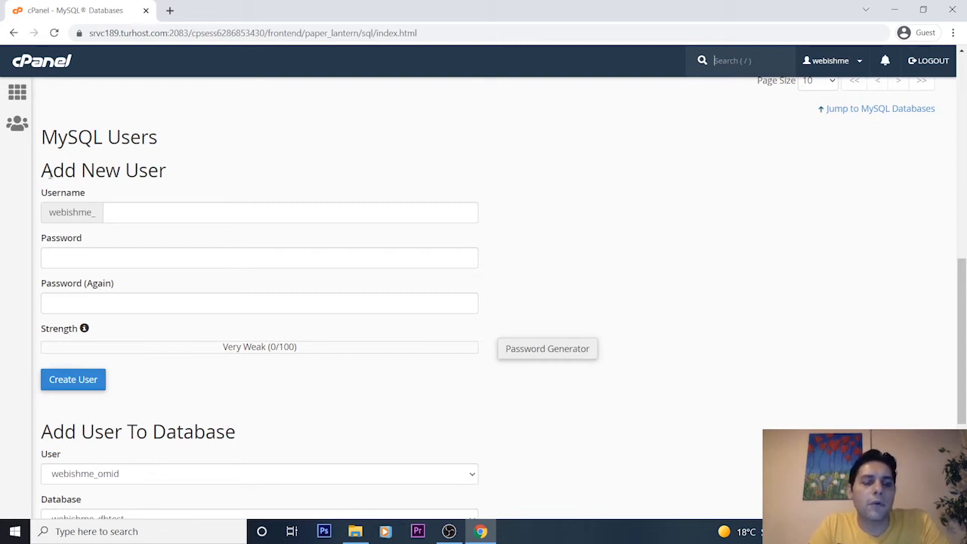
left_click(120, 213)
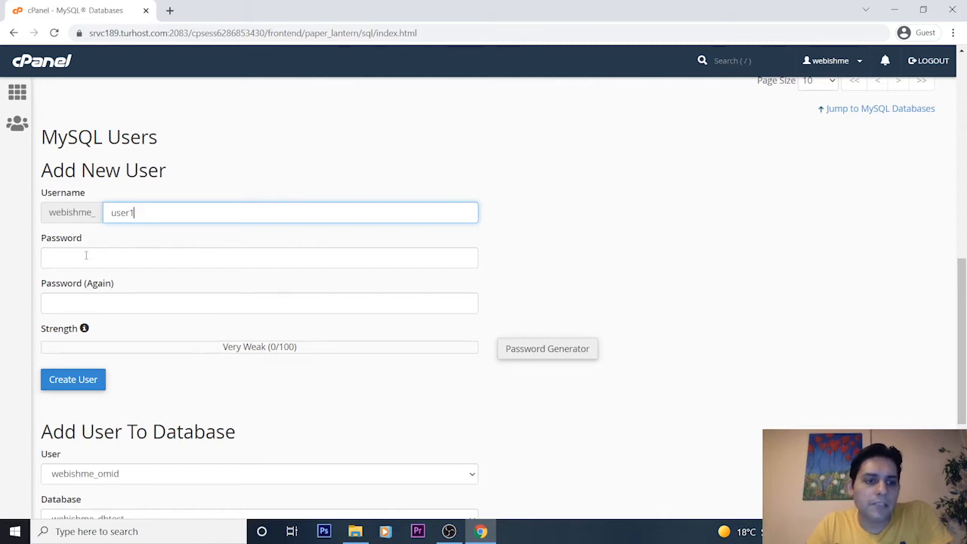
left_click(545, 348)
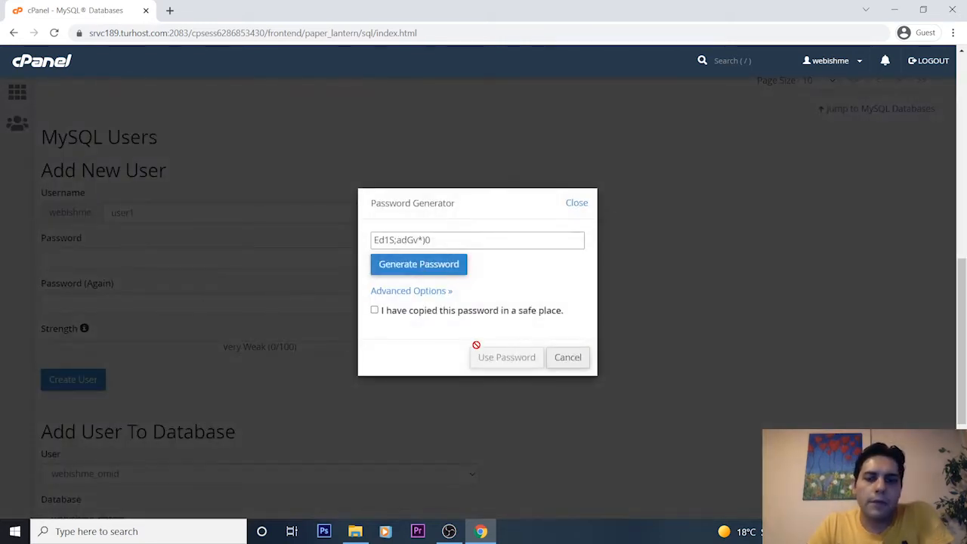
left_click(402, 313)
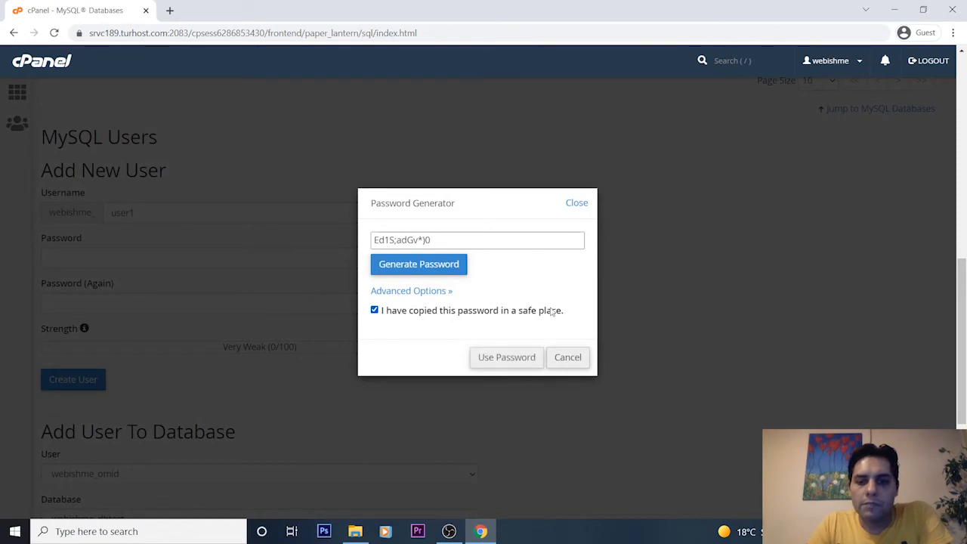
left_click(505, 358)
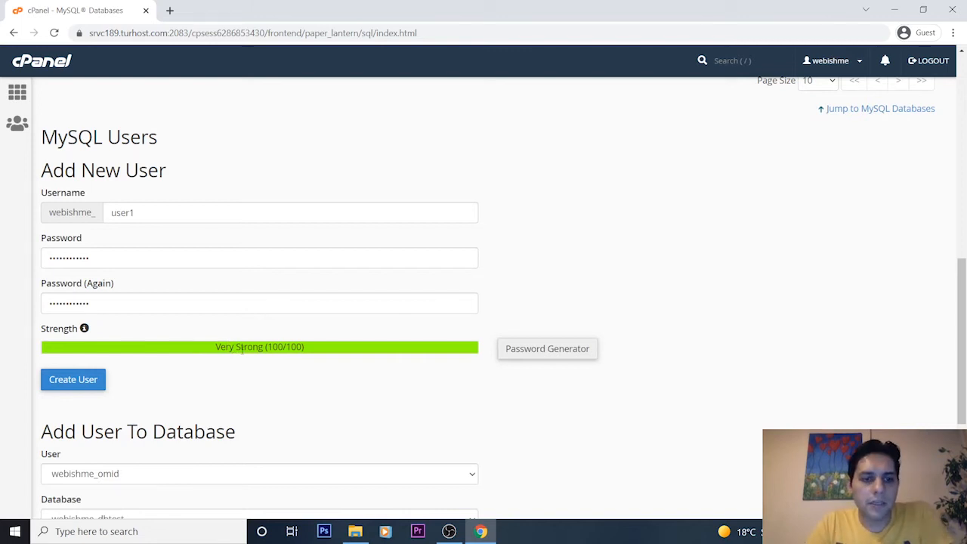
left_click(72, 380)
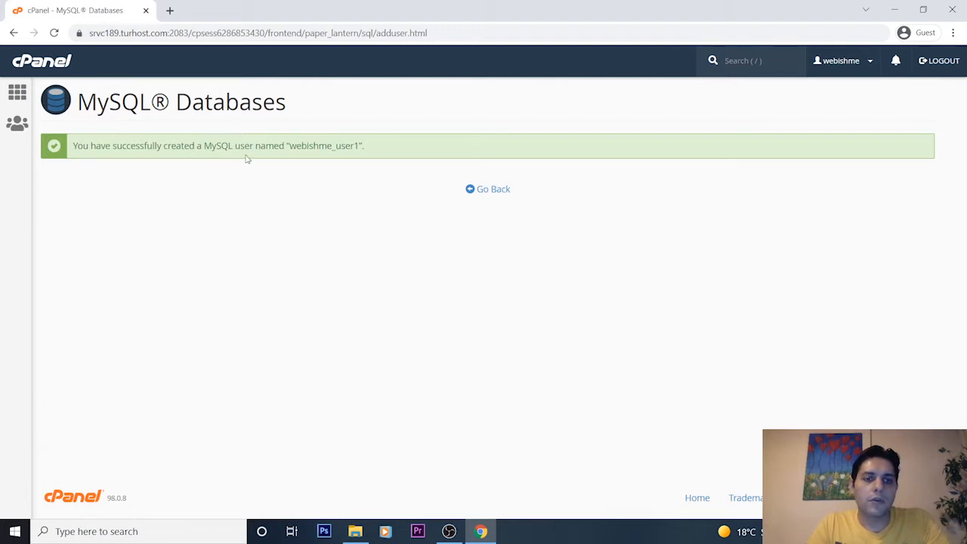
left_click(495, 190)
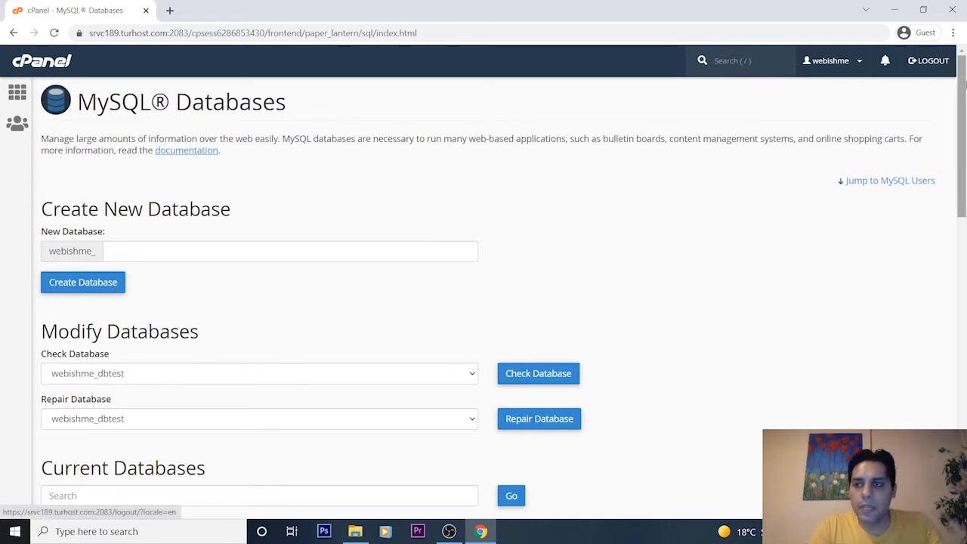
Add the user webishme_user1 to the database webishme_dbtest
left_click_drag(963, 96, 964, 373)
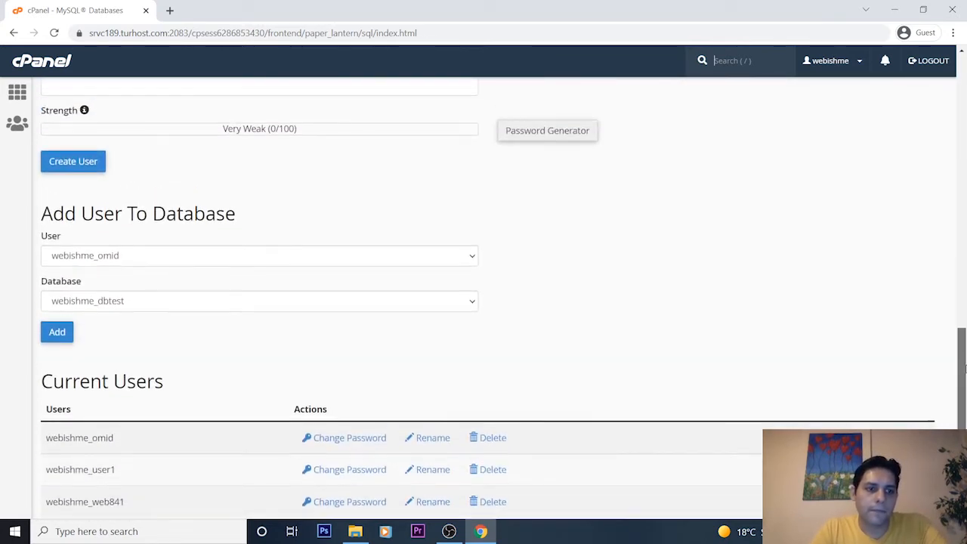
left_click(393, 260)
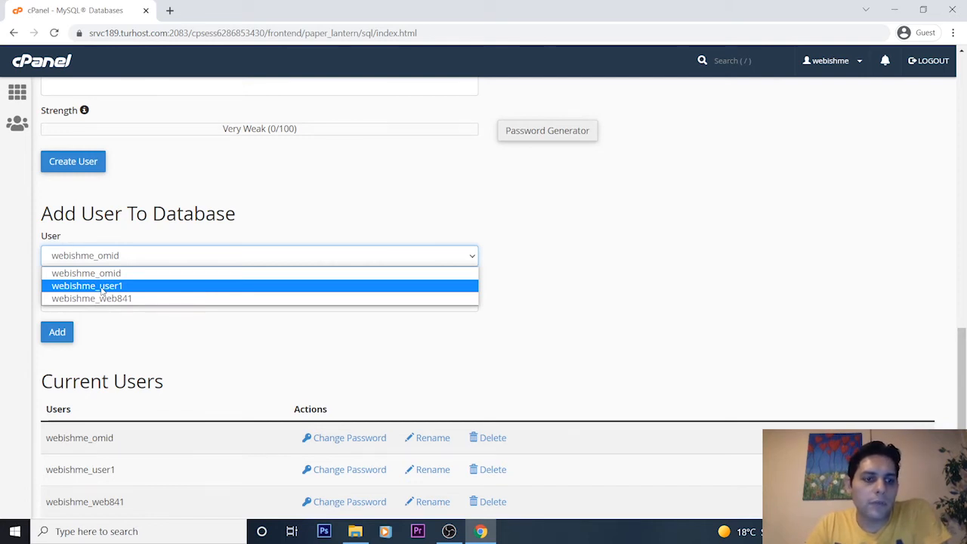
left_click(102, 288)
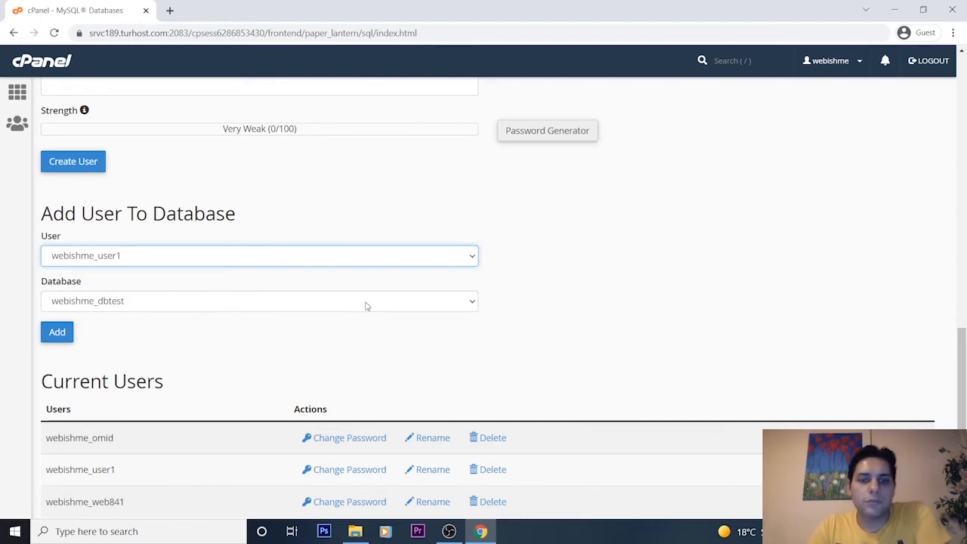
left_click(447, 308)
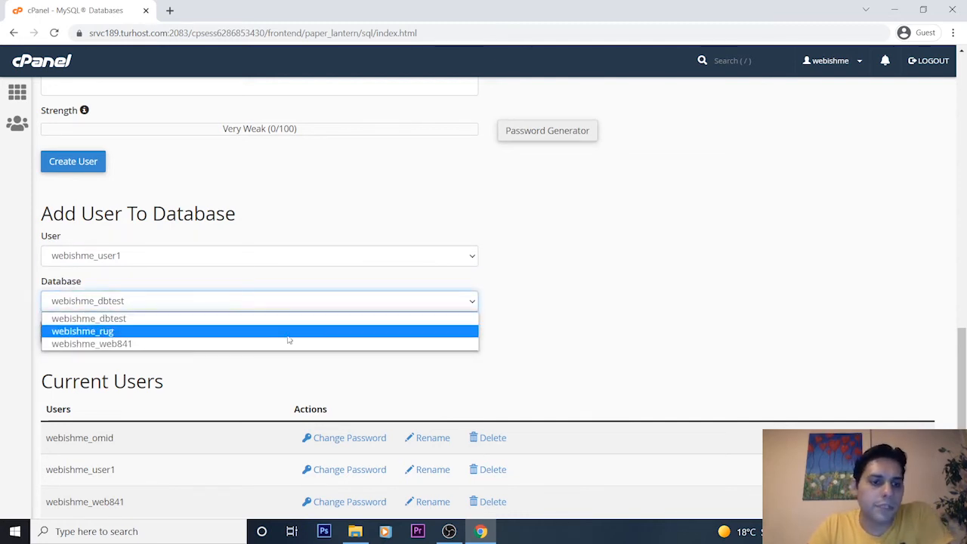
left_click(156, 320)
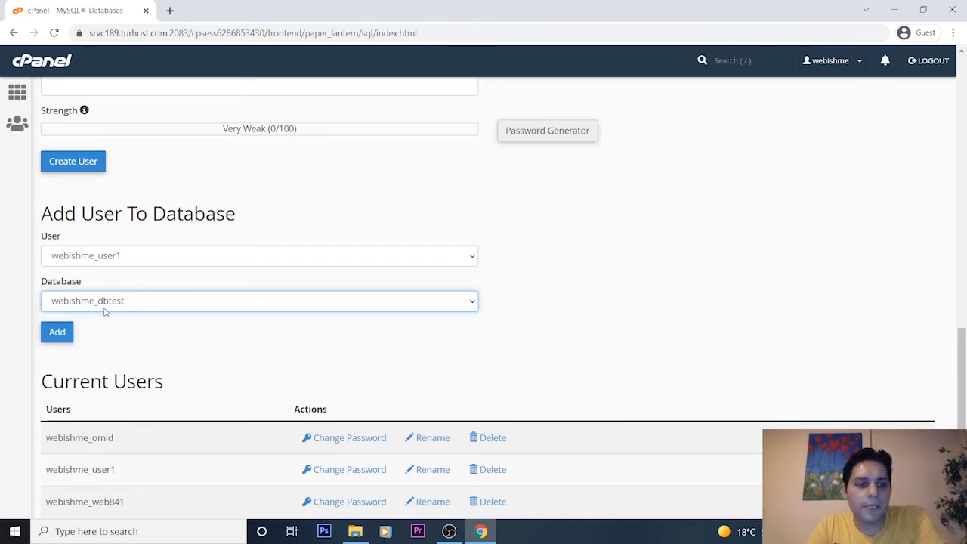
left_click(59, 333)
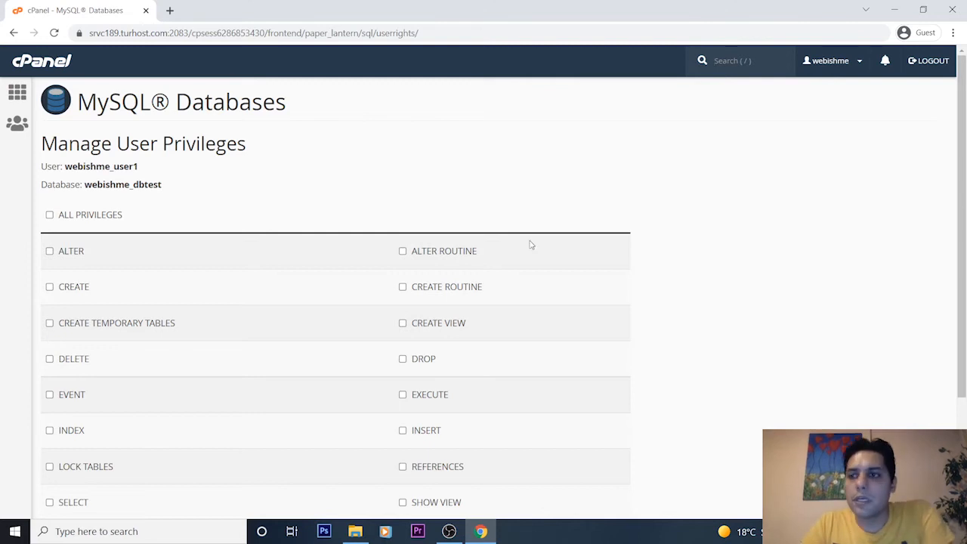
Grant webishme_user1 all privileges on webishme_dbtest, apply the changes and return to the database overview
mouse_move(966, 125)
left_mouse_down()
mouse_move(966, 133)
mouse_move(966, 120)
left_mouse_up()
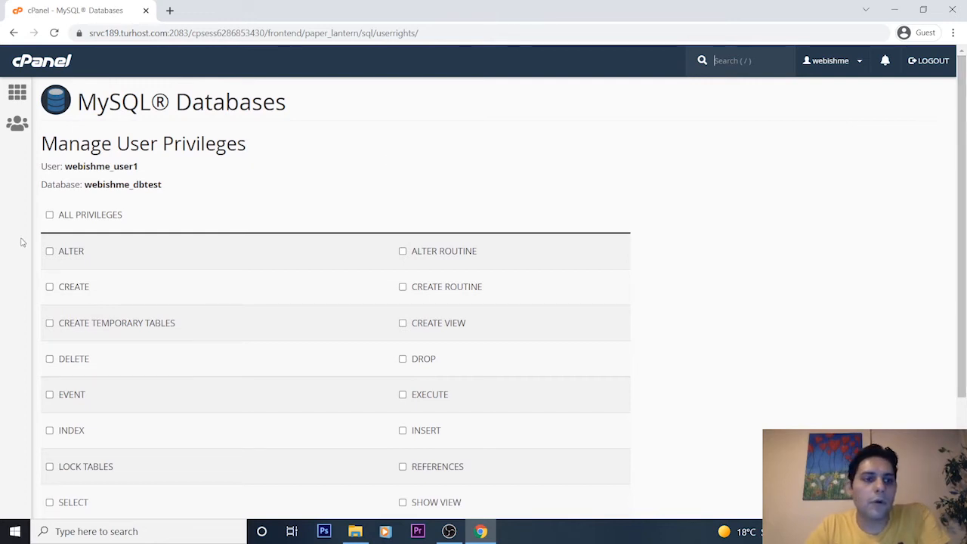
left_click(49, 216)
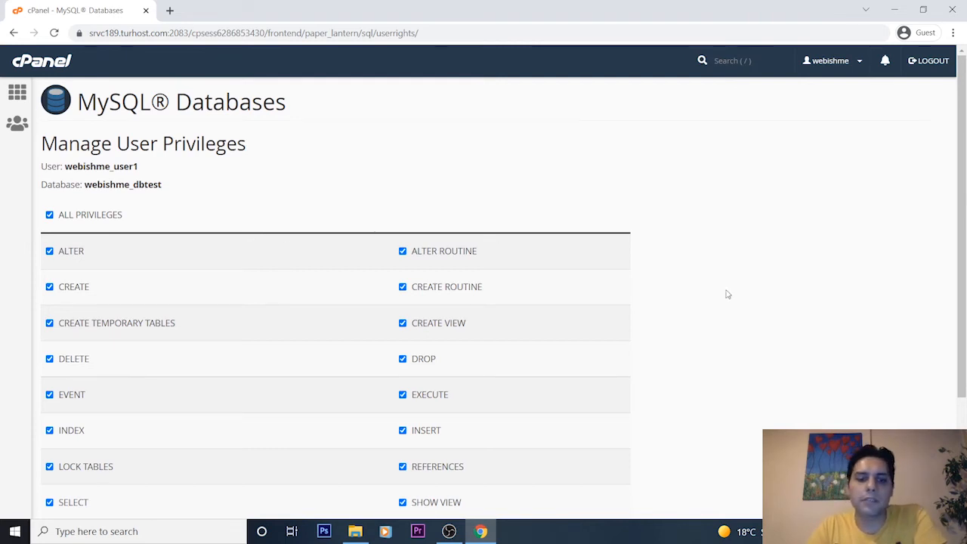
scroll(965, 238, "down", 2)
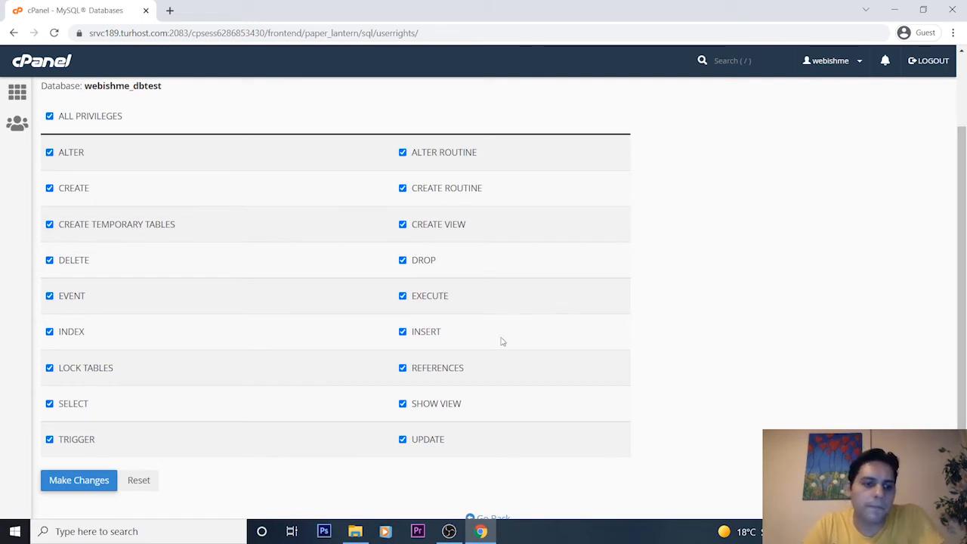
left_click(79, 484)
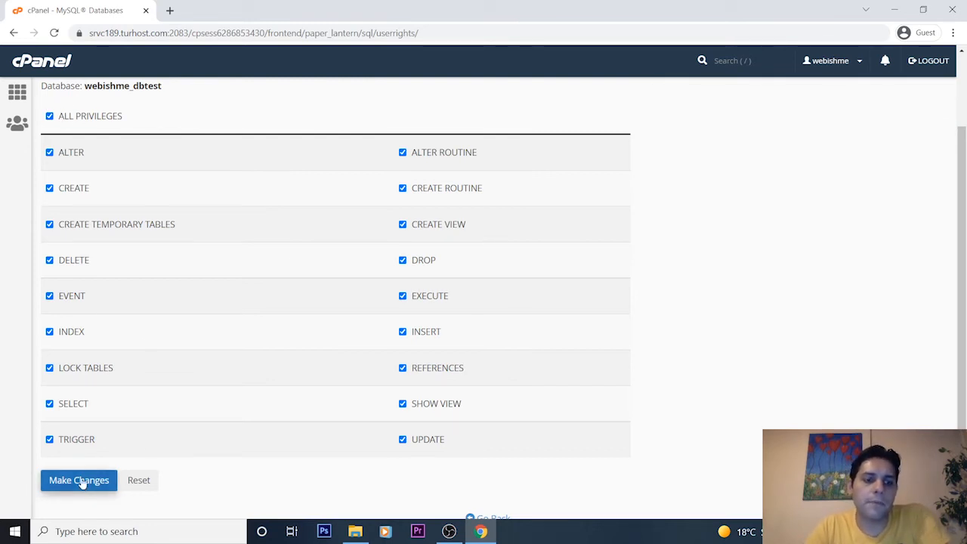
left_click_drag(965, 214, 965, 304)
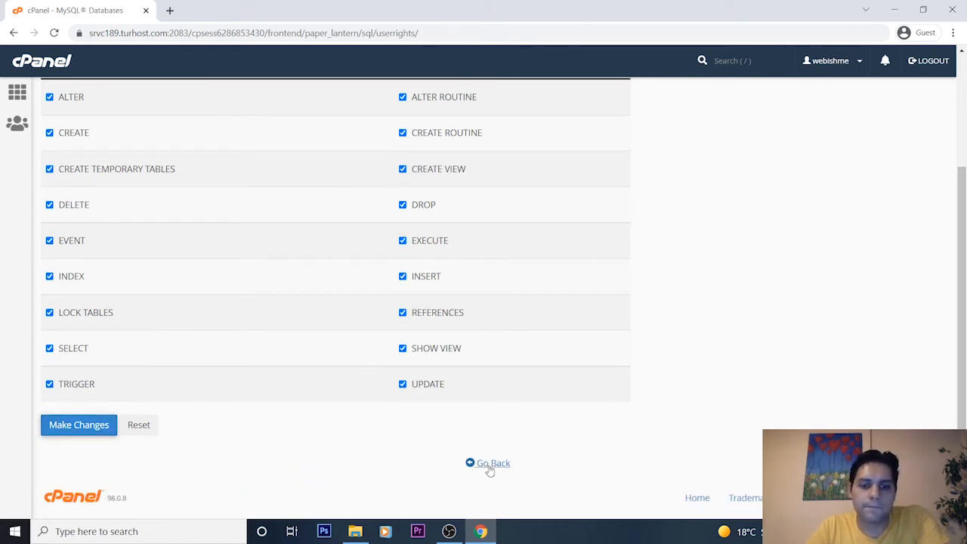
left_click(75, 426)
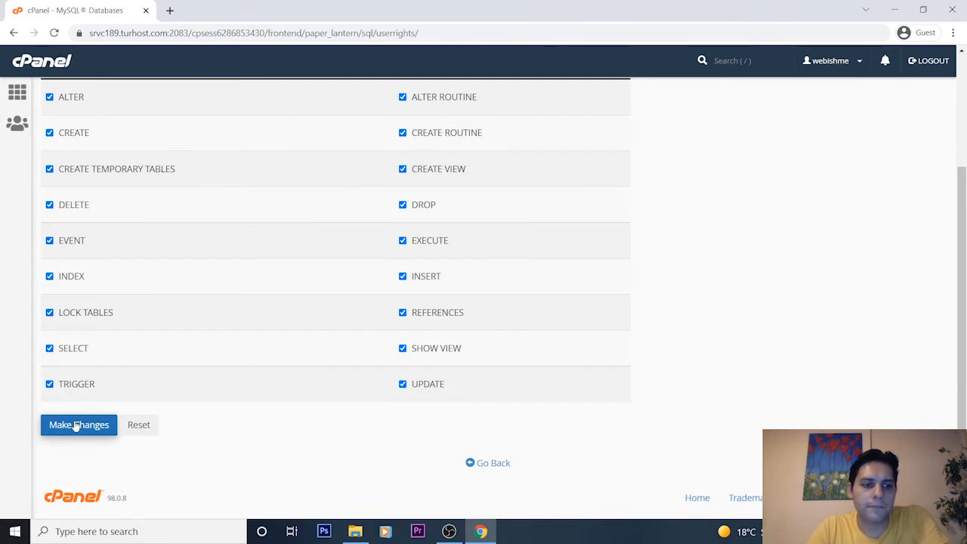
left_click(503, 464)
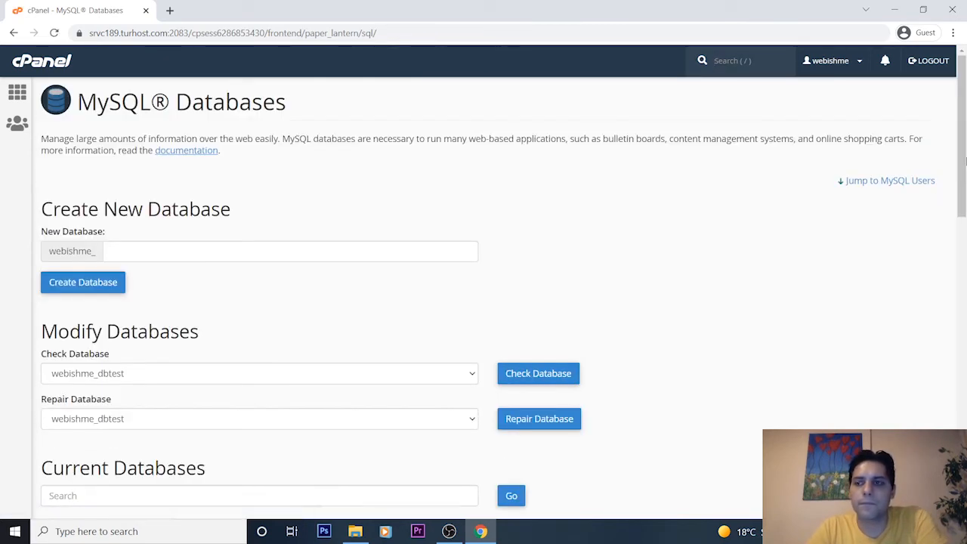
Review the current databases with their privileged users and the list of current MySQL users
left_click_drag(964, 149, 965, 462)
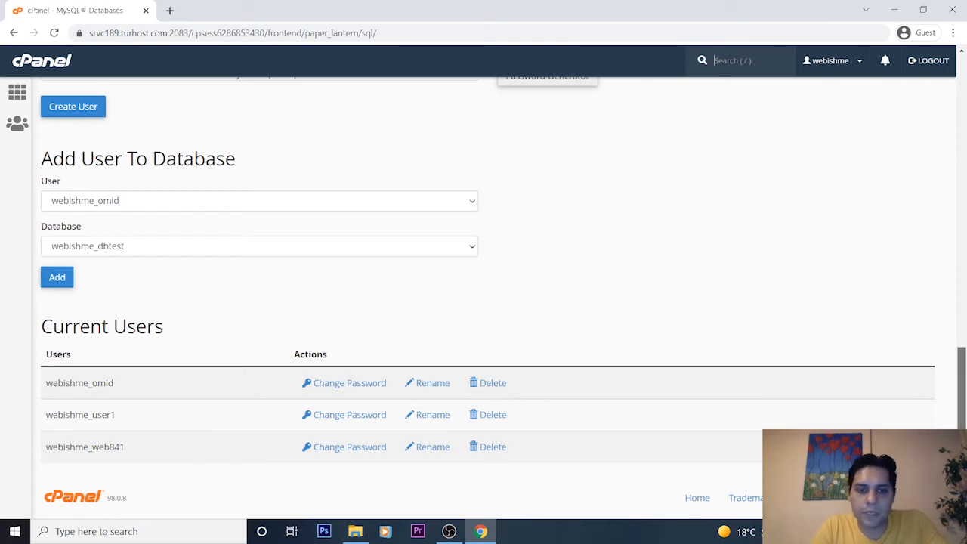
left_click_drag(962, 448, 965, 243)
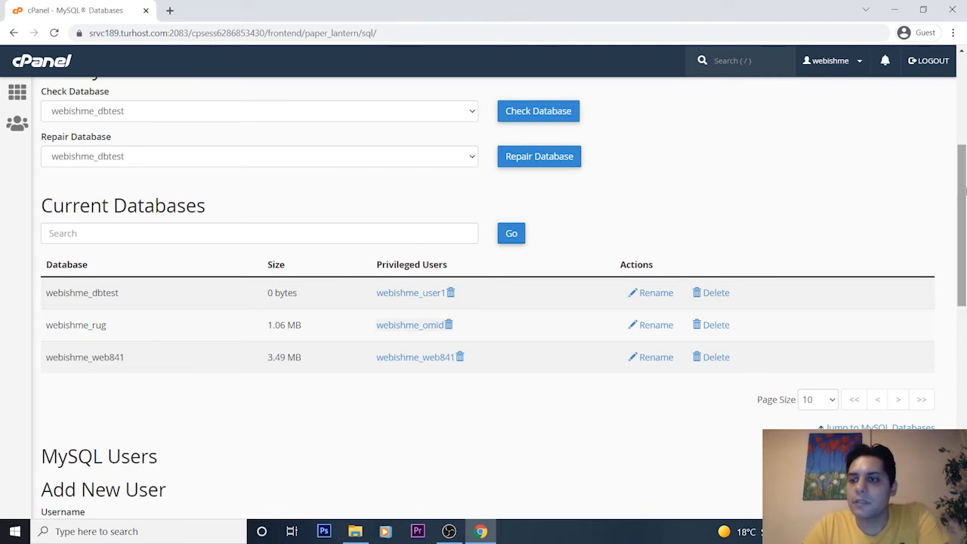
left_click_drag(964, 199, 964, 216)
scroll(964, 216, "up", 4)
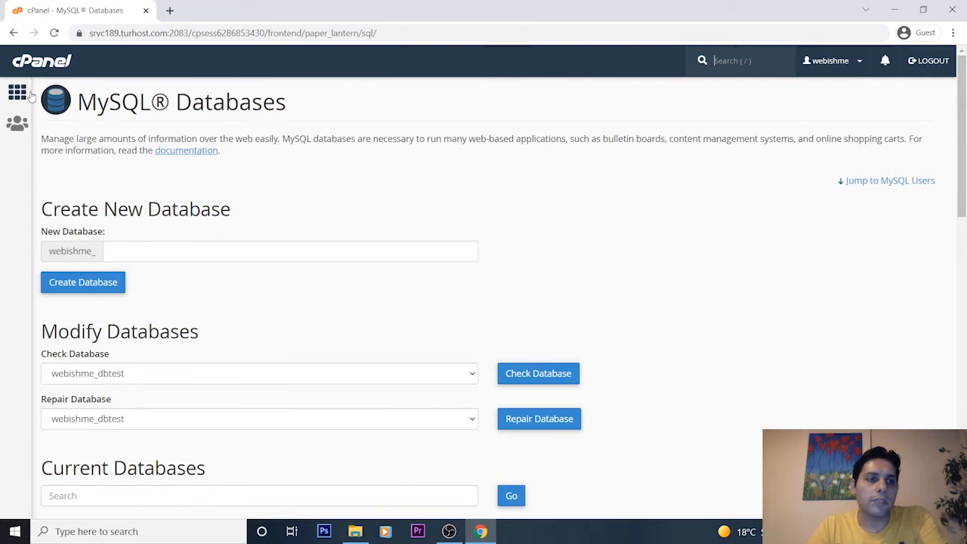
Open the MySQL Database Wizard from the cPanel home page and create a new database named db2
left_click(17, 93)
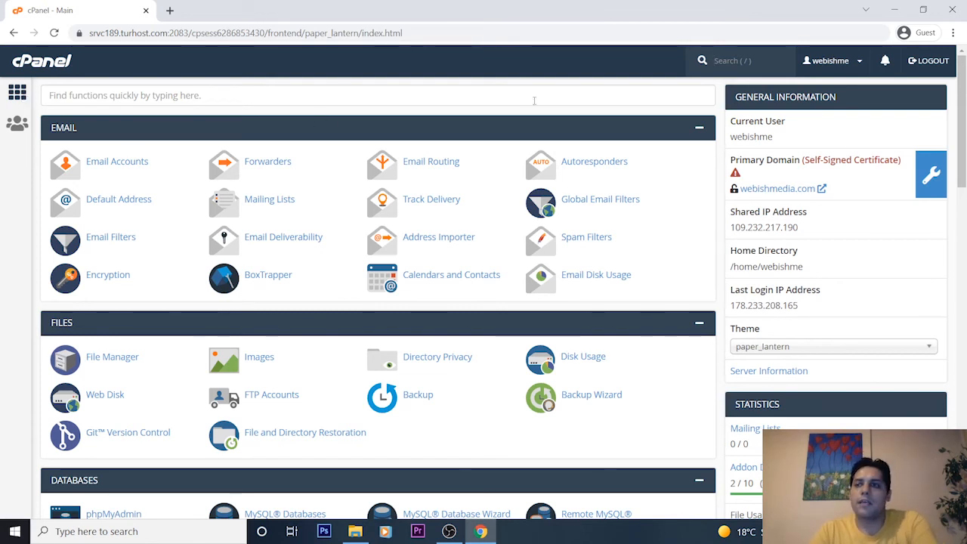
mouse_move(962, 104)
left_mouse_down()
mouse_move(962, 198)
mouse_move(962, 91)
left_mouse_up()
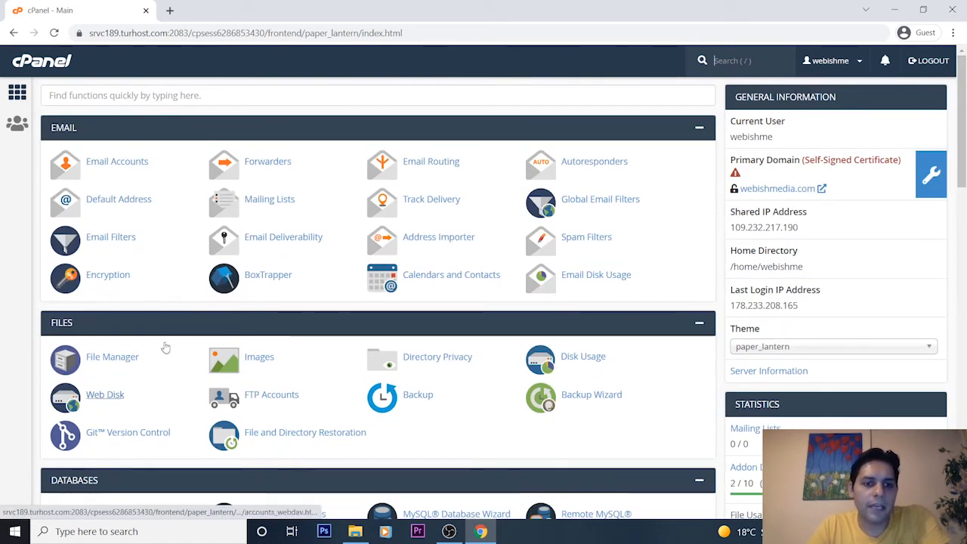
left_click_drag(962, 127, 965, 186)
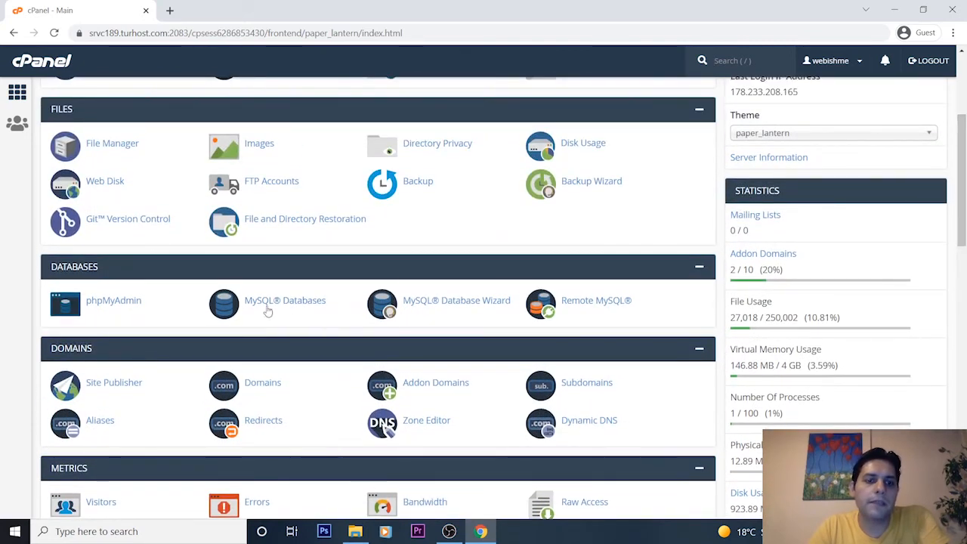
left_click(456, 301)
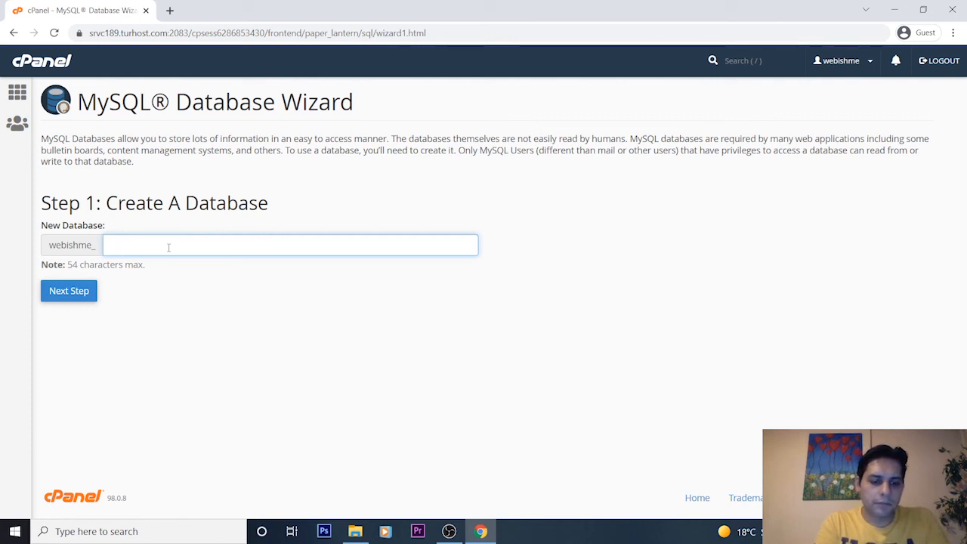
type("db2")
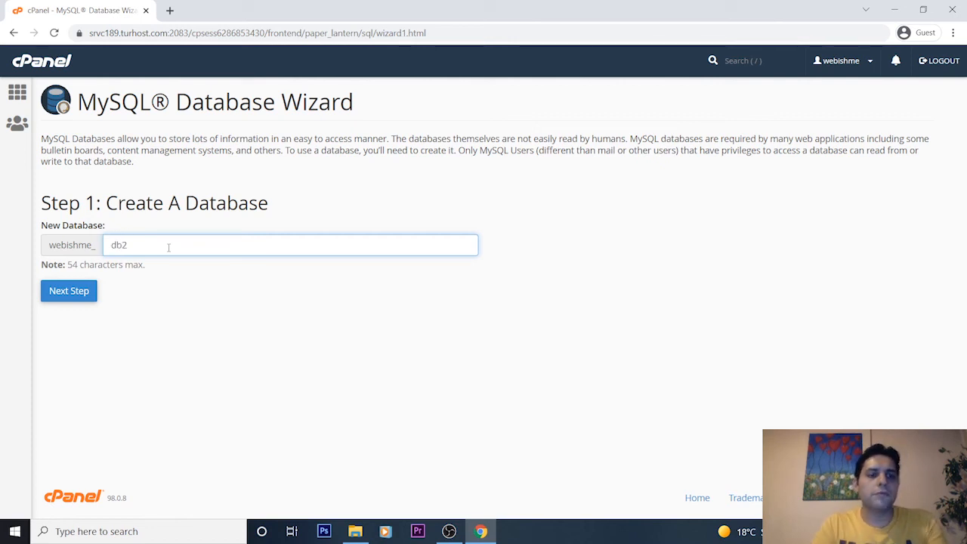
left_click(69, 297)
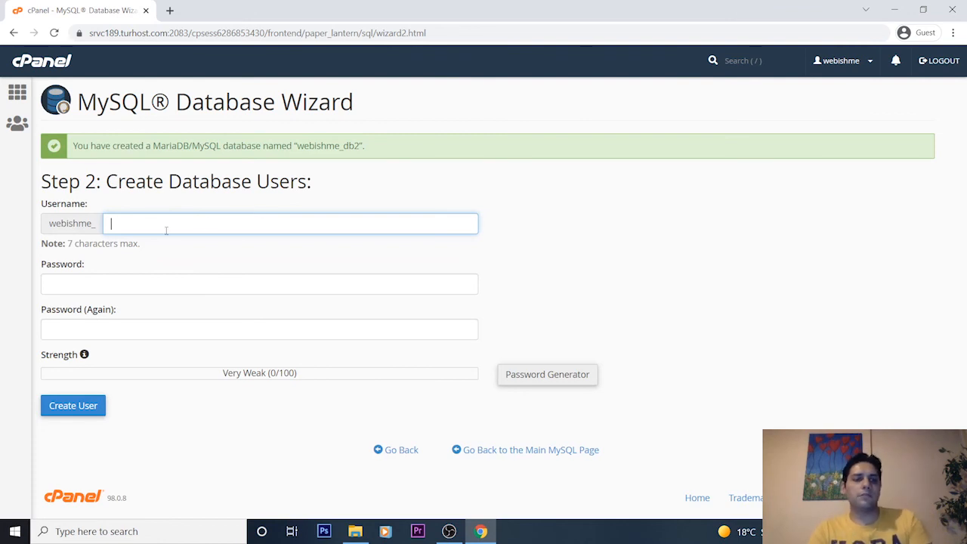
Create the database user user2 in the wizard, filling both password fields with a generated password
type("user")
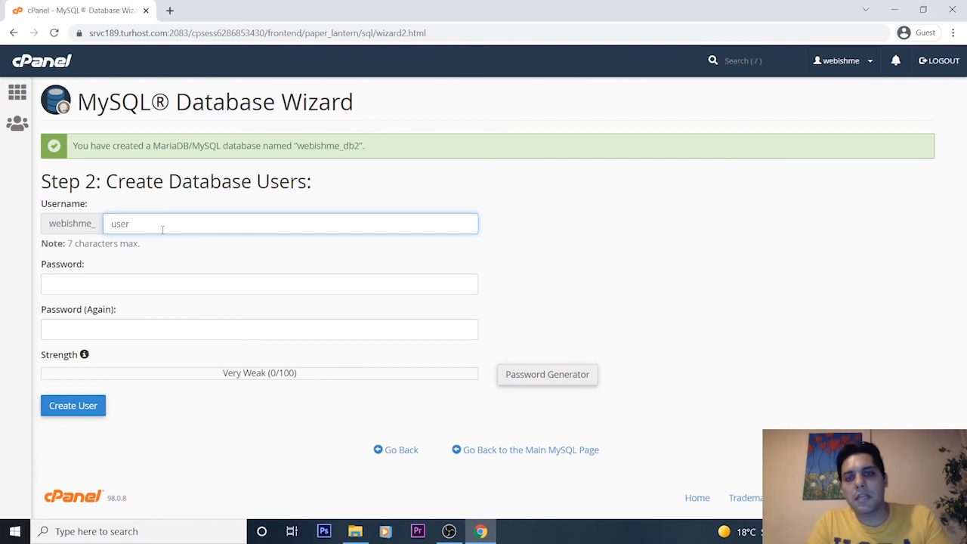
type("2")
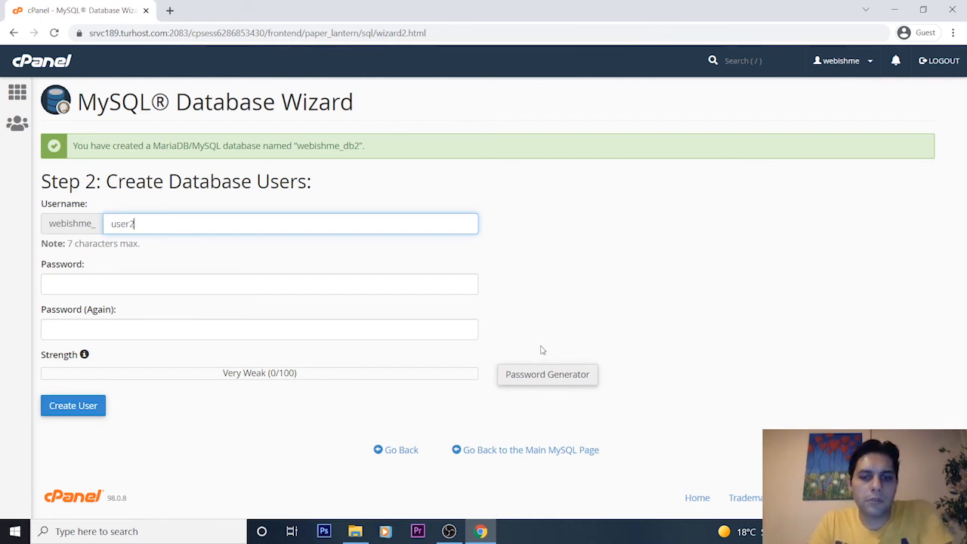
left_click(543, 383)
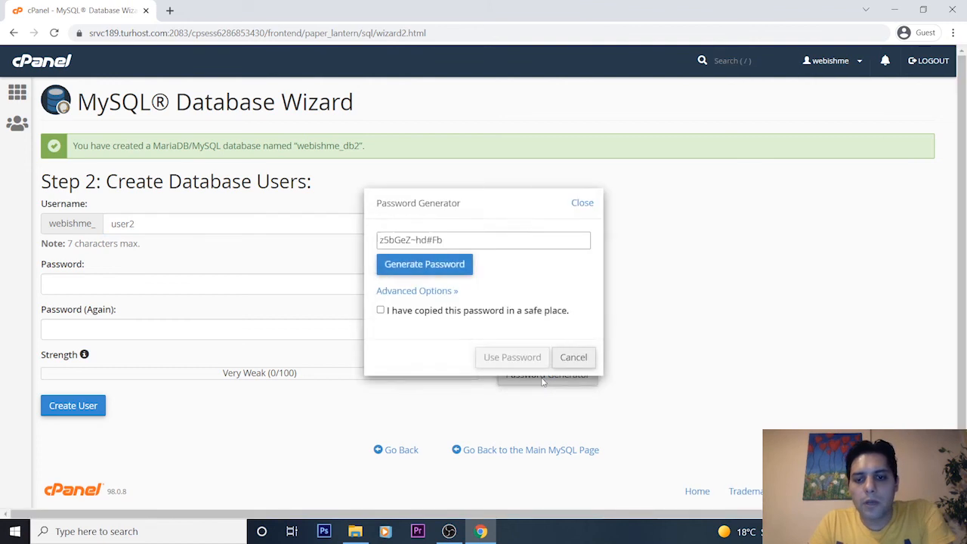
left_click(429, 311)
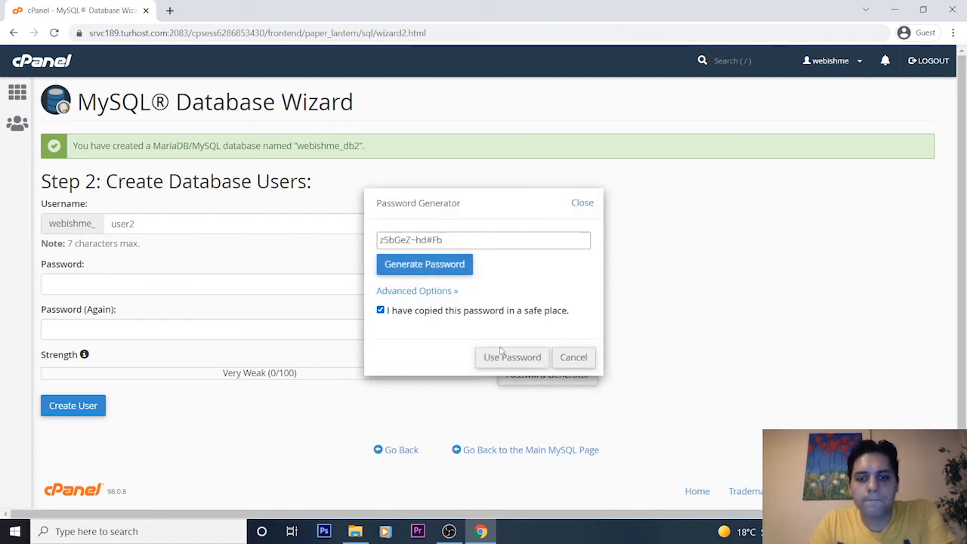
left_click(511, 360)
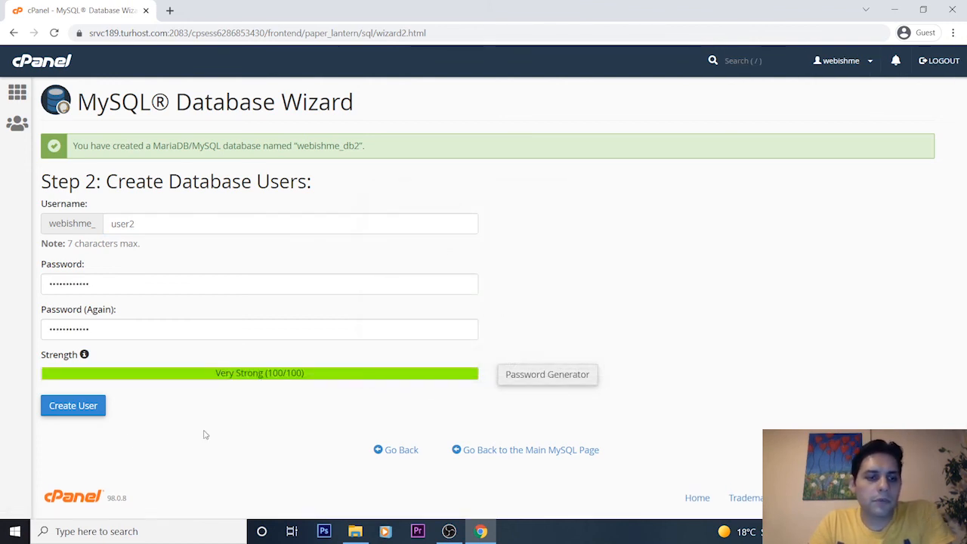
left_click(73, 408)
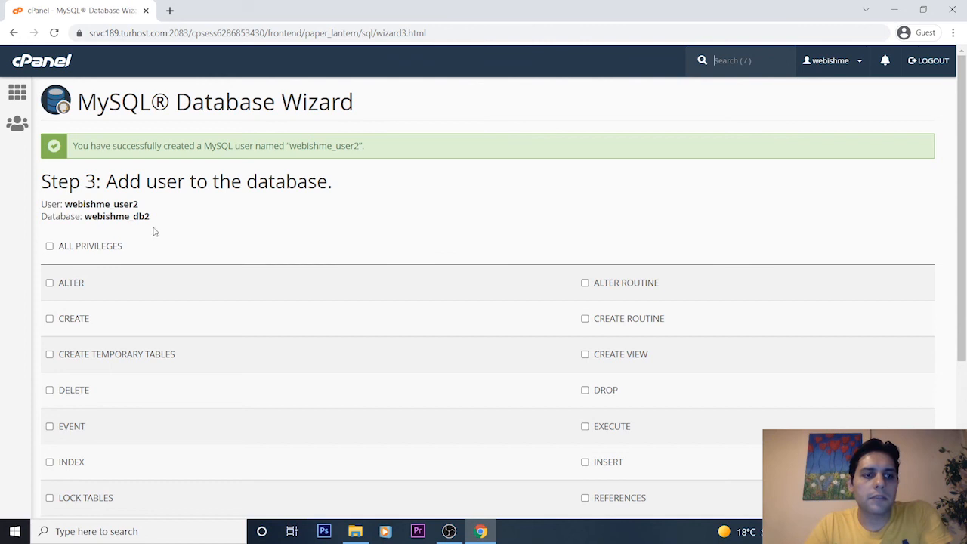
Grant webishme_user2 all privileges on webishme_db2 and apply the changes
left_click(50, 246)
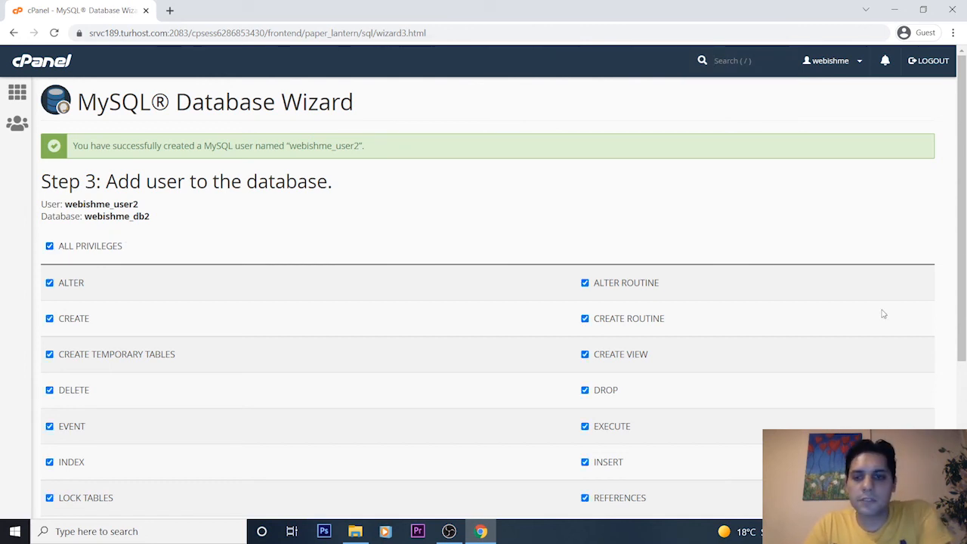
scroll(964, 354, "down", 3)
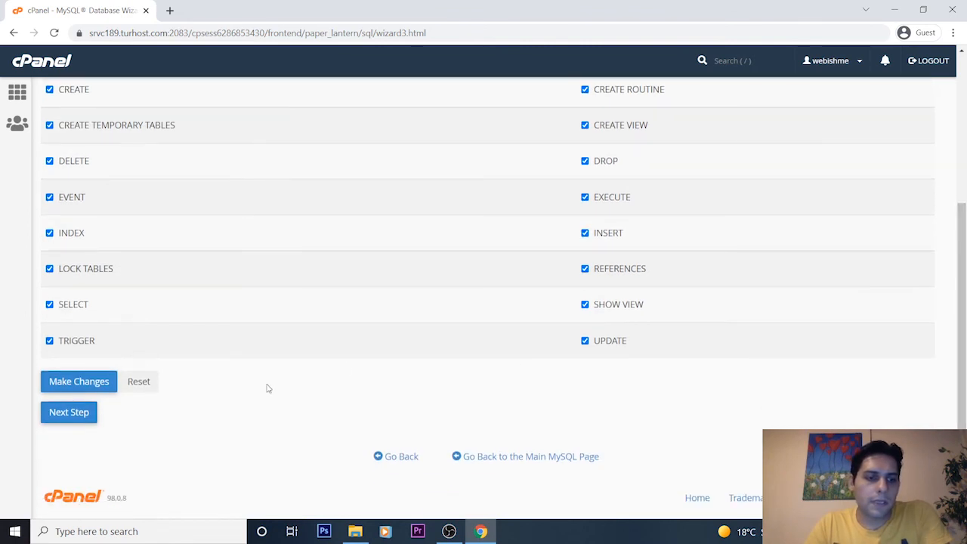
left_click(83, 382)
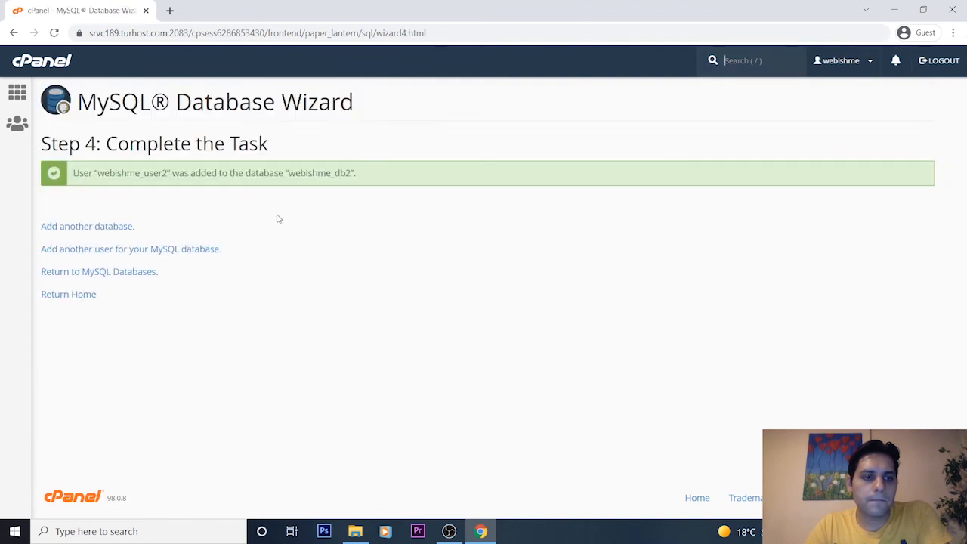